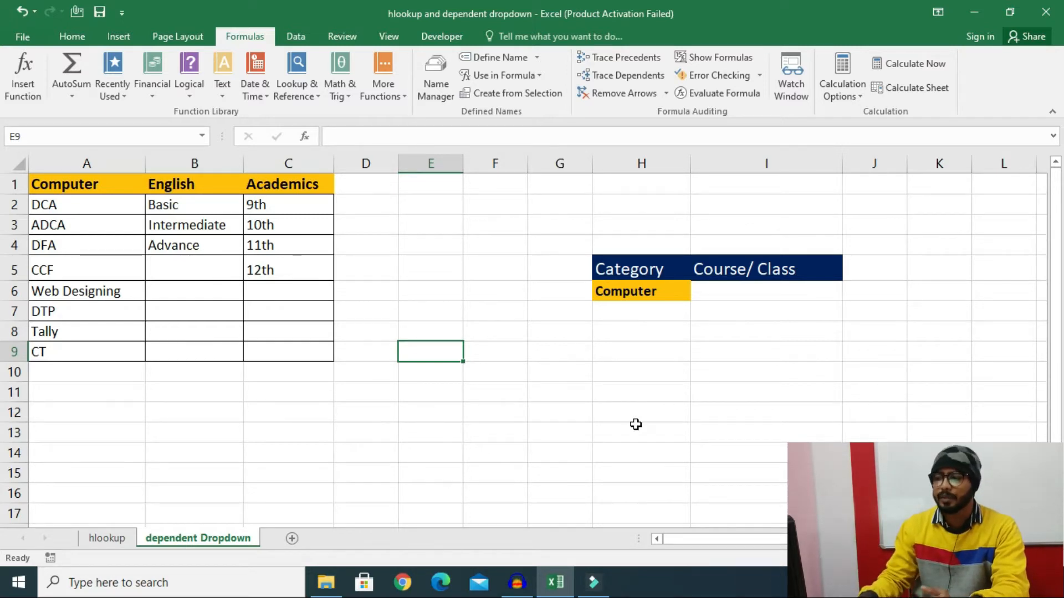
Step: Choose English as the category in H6 and view the course options offered in I6
click(637, 294)
click(698, 294)
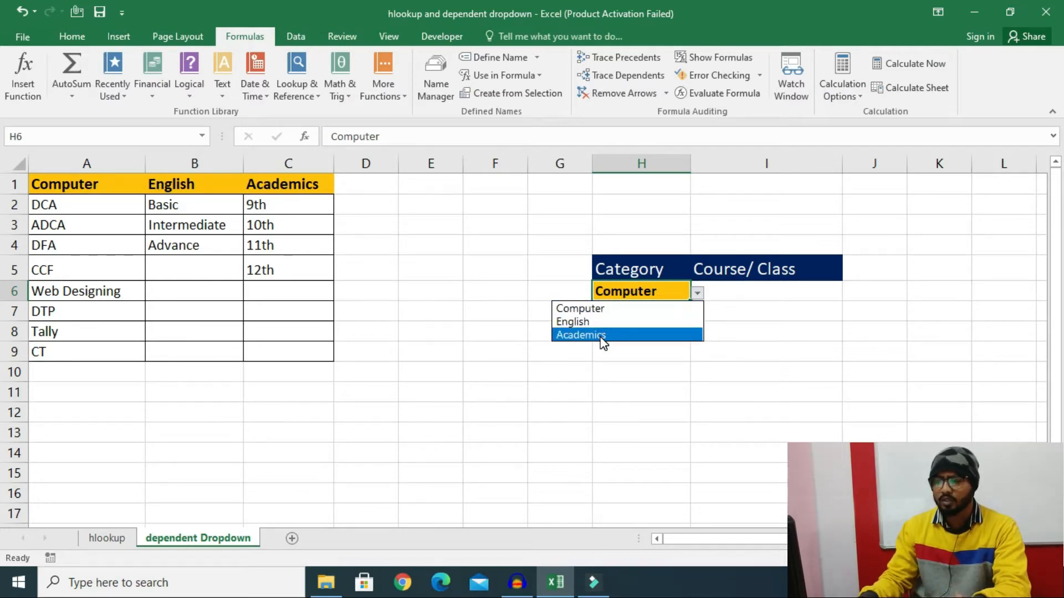
click(596, 322)
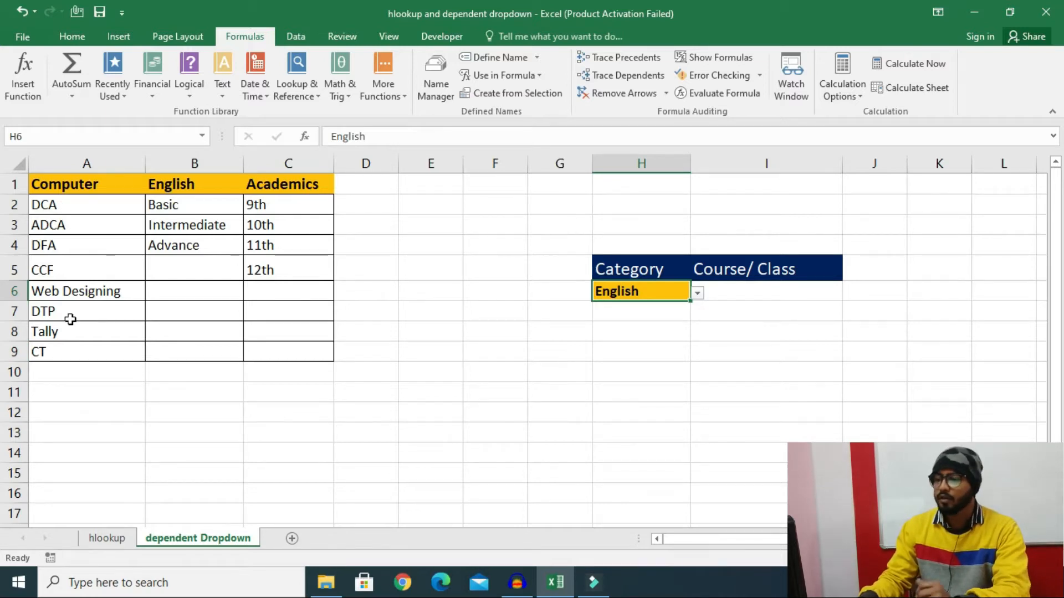
click(710, 288)
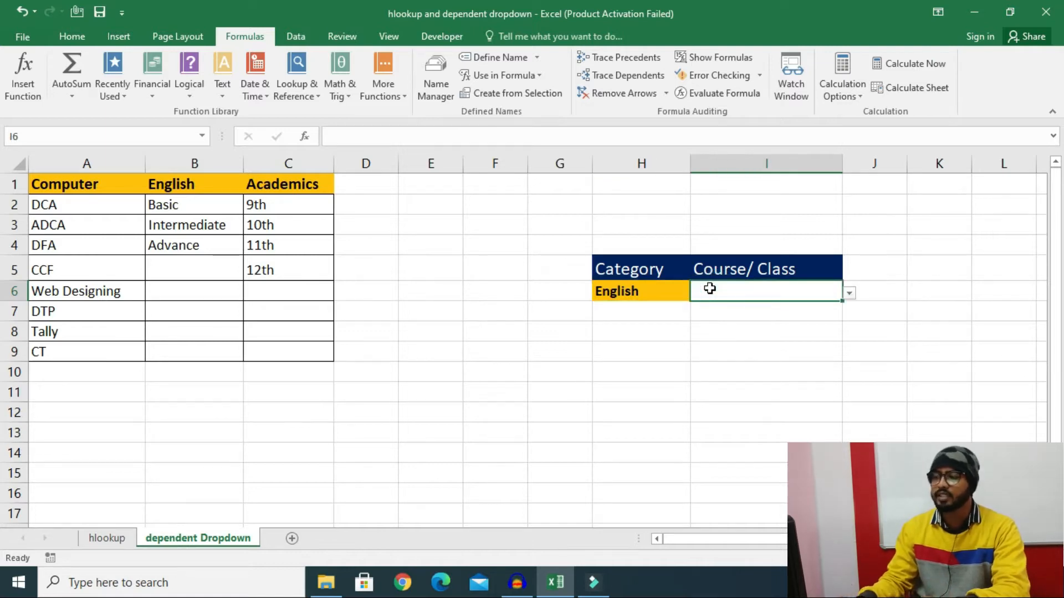
click(849, 293)
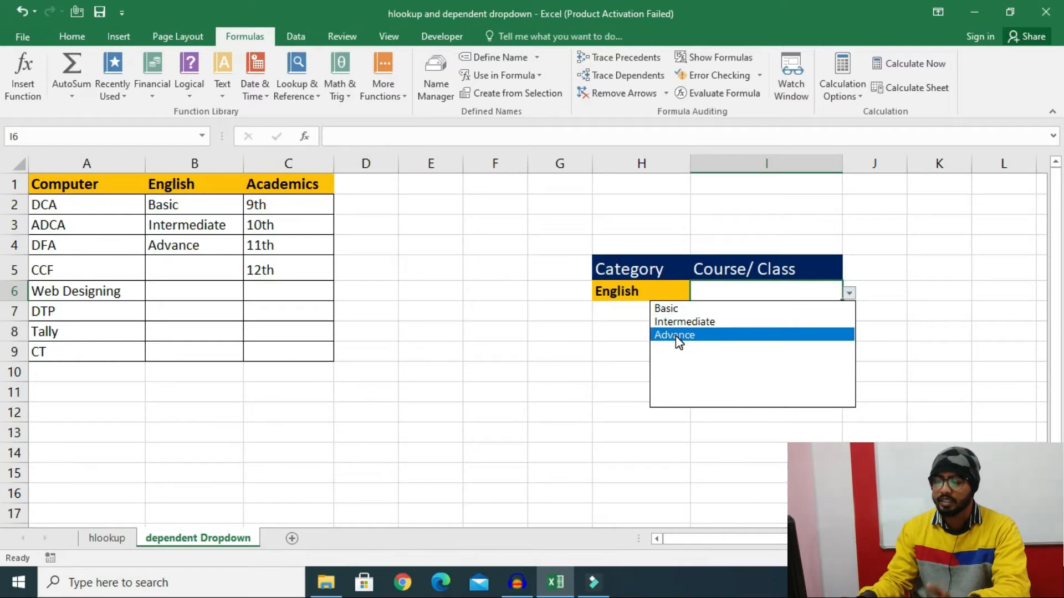
Step: Switch the category in H6 to Computer and view the course options offered in I6
click(632, 285)
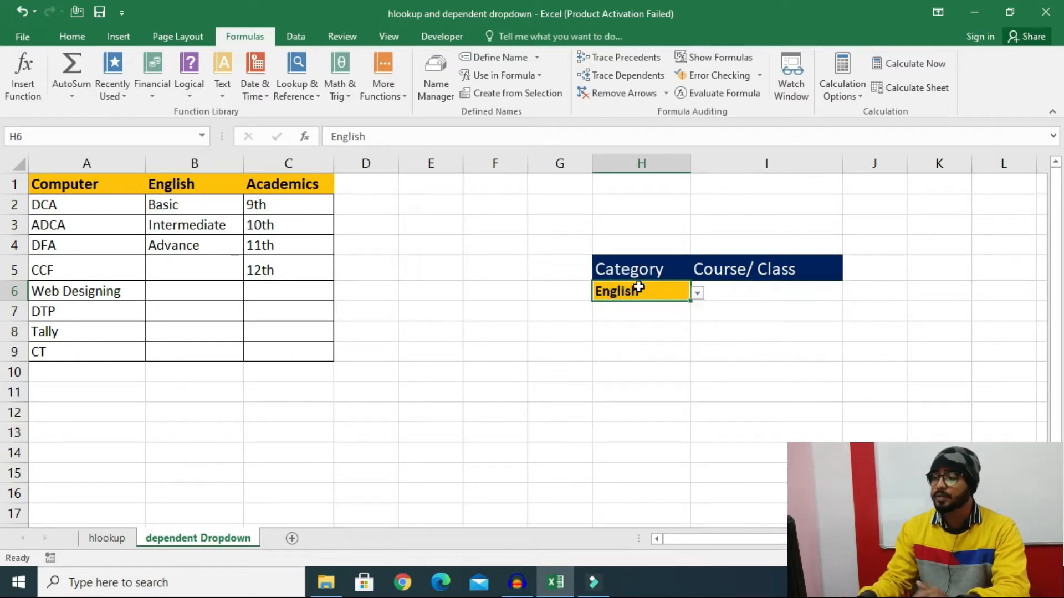
click(699, 293)
click(637, 308)
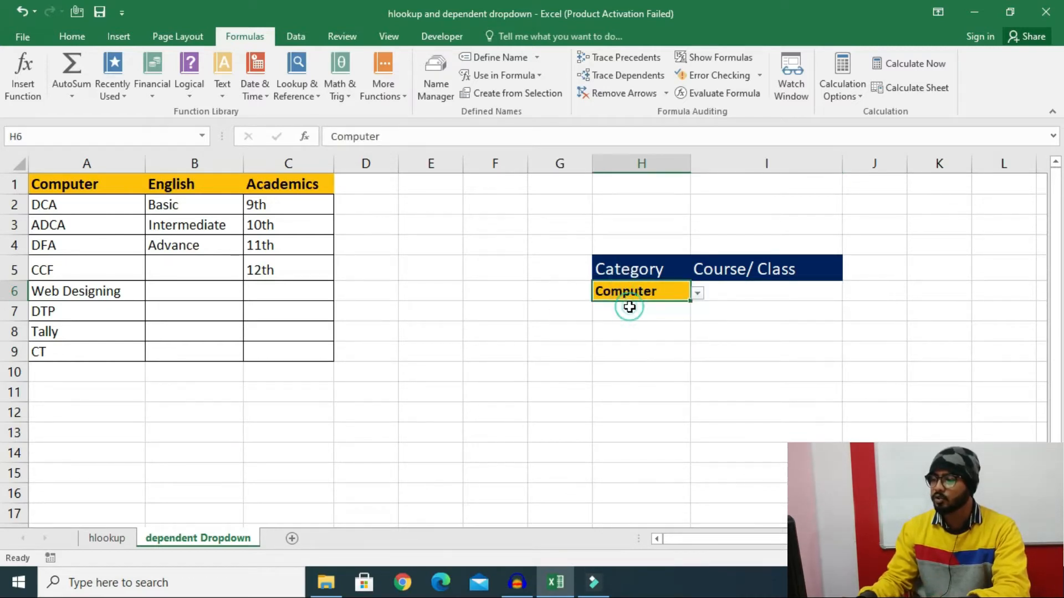
click(773, 293)
click(849, 293)
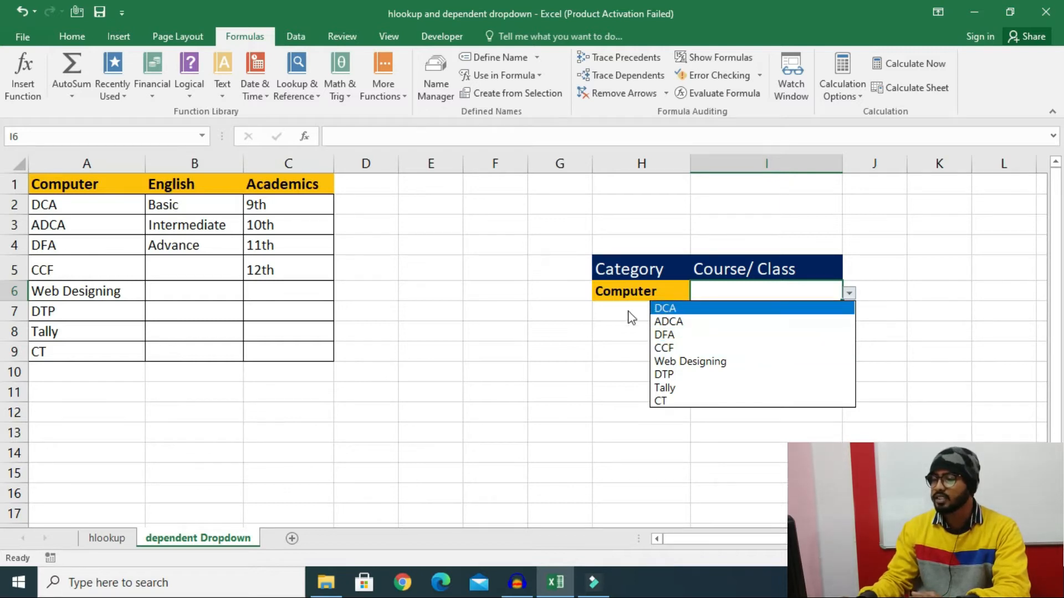
click(590, 343)
Step: Switch the category in H6 to Academics and view the class options offered in I6
click(657, 296)
click(697, 293)
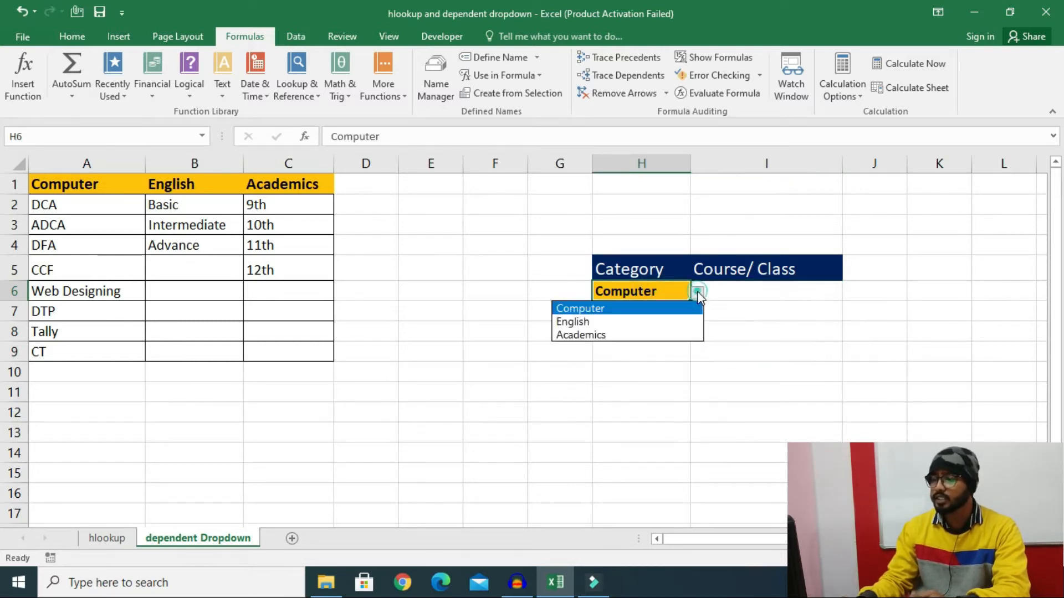
click(604, 333)
click(745, 292)
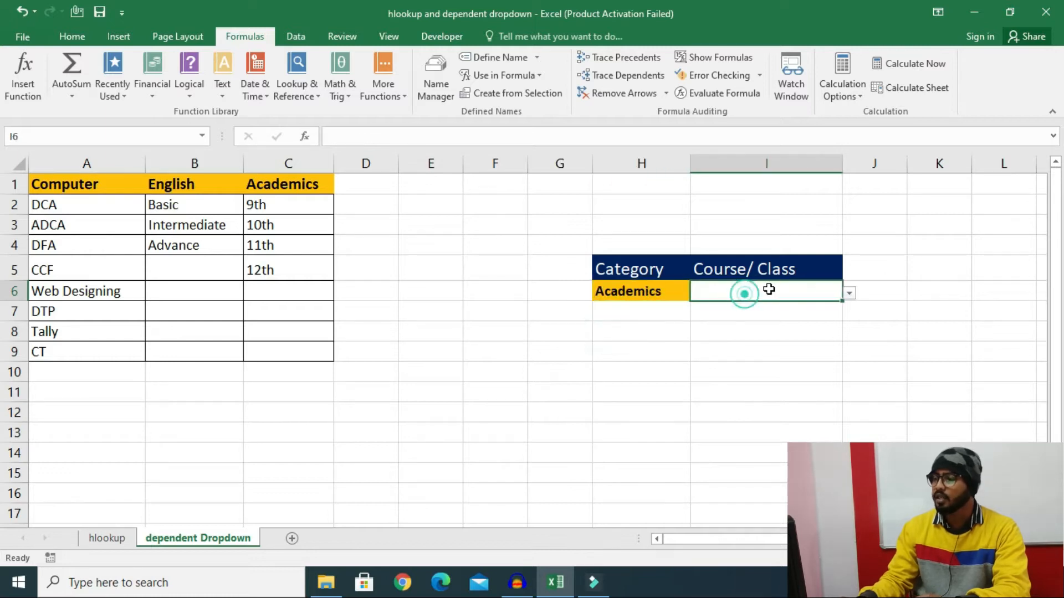
click(849, 293)
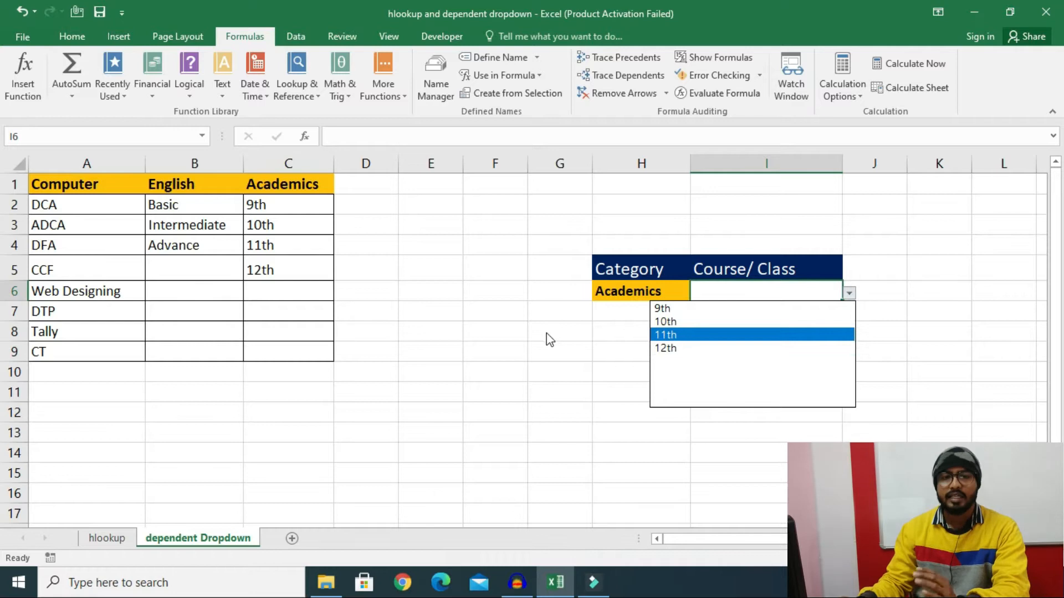
click(534, 319)
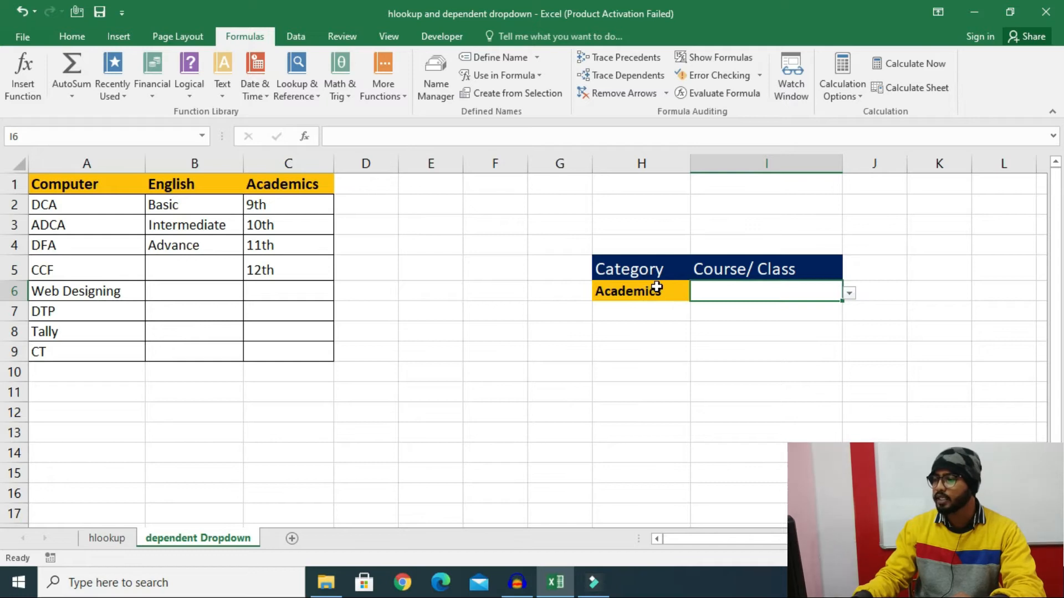
Step: Clear all contents, formatting and validation from cells H6:I6 under the Category and Course/ Class headers
drag(656, 287, 740, 283)
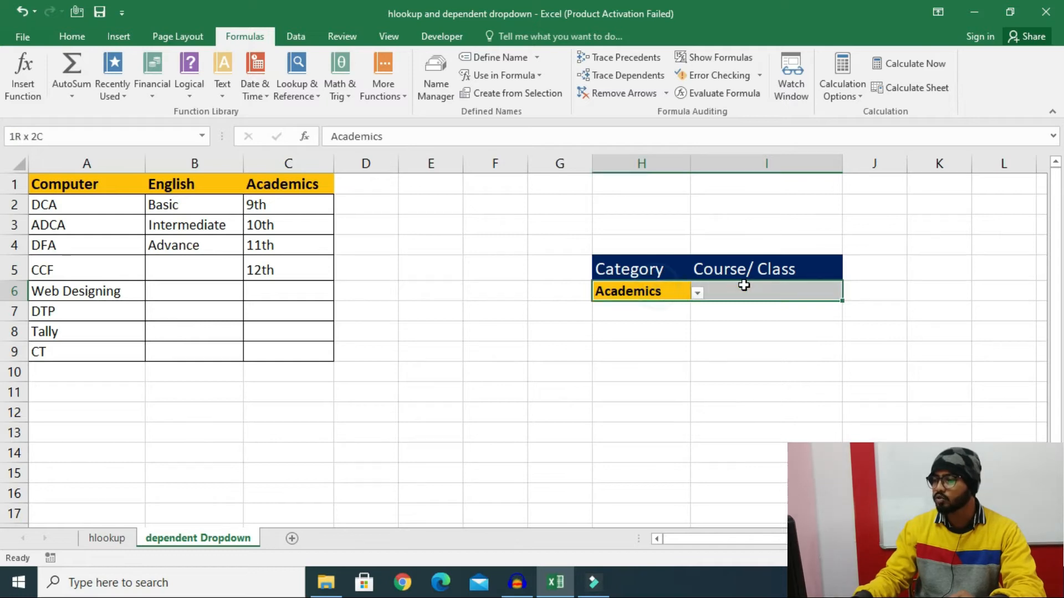
click(75, 38)
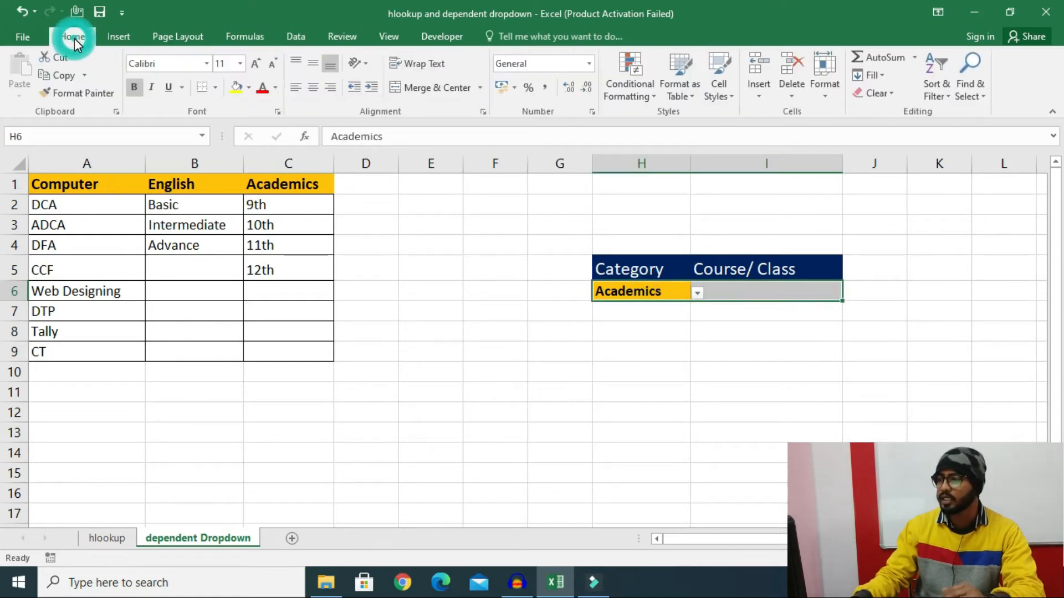
click(891, 94)
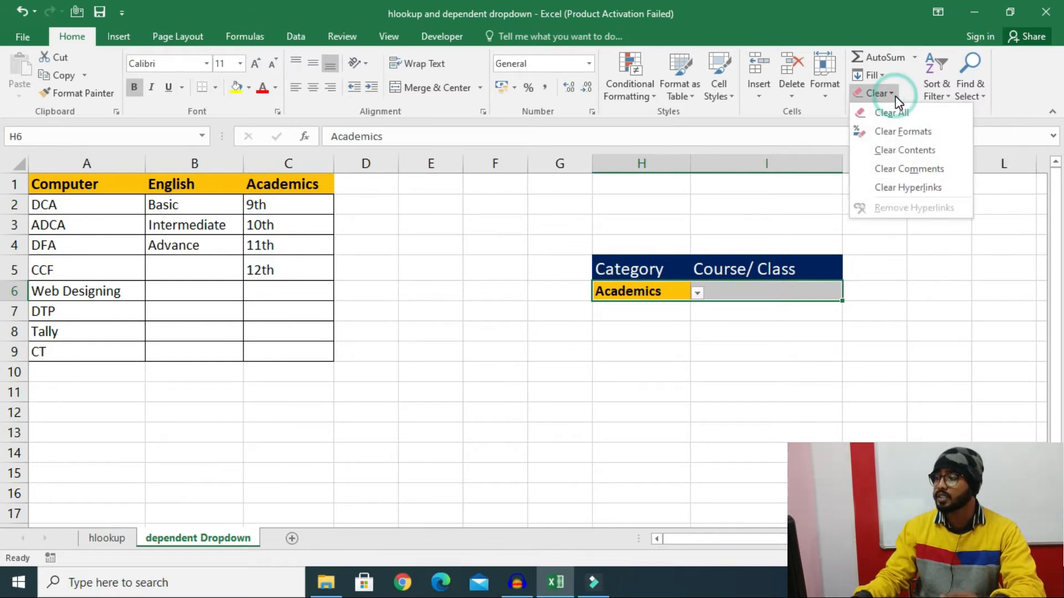
click(883, 111)
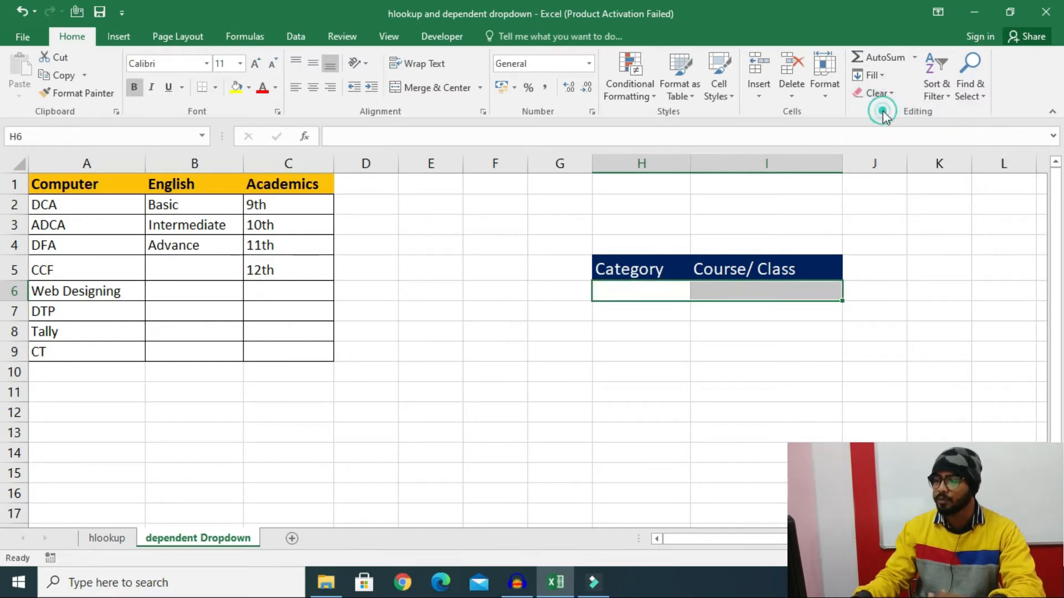
Step: Fill the Category cell H6 with yellow and set its font colour to black
click(680, 294)
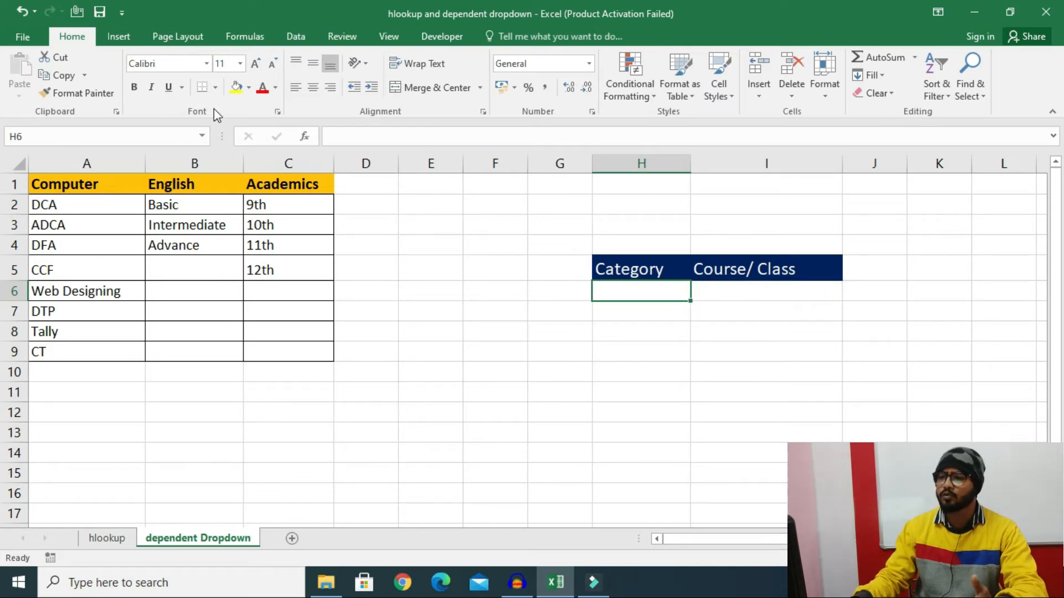
click(236, 88)
click(275, 88)
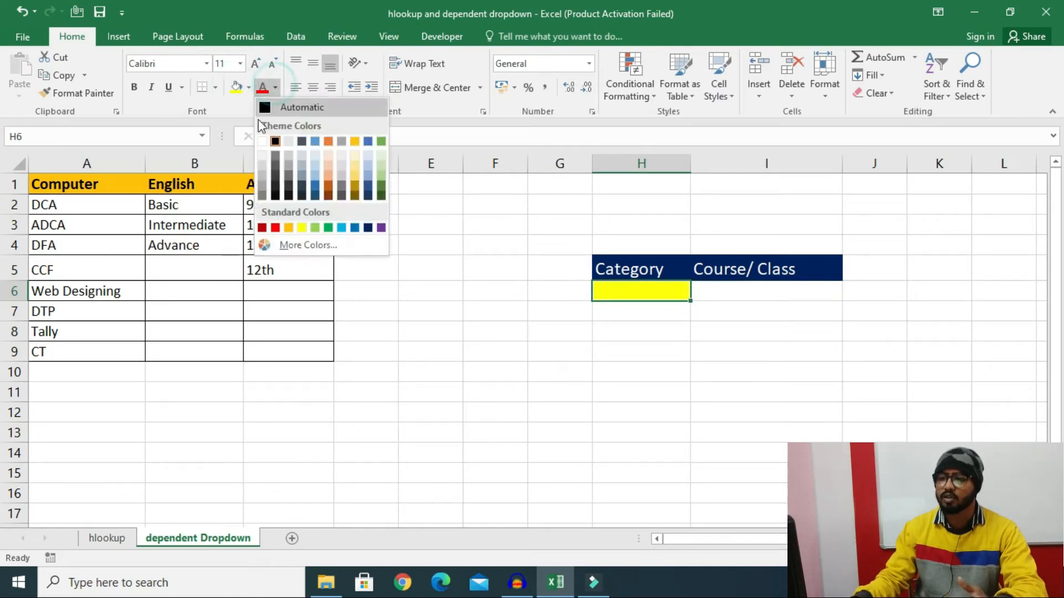
click(276, 142)
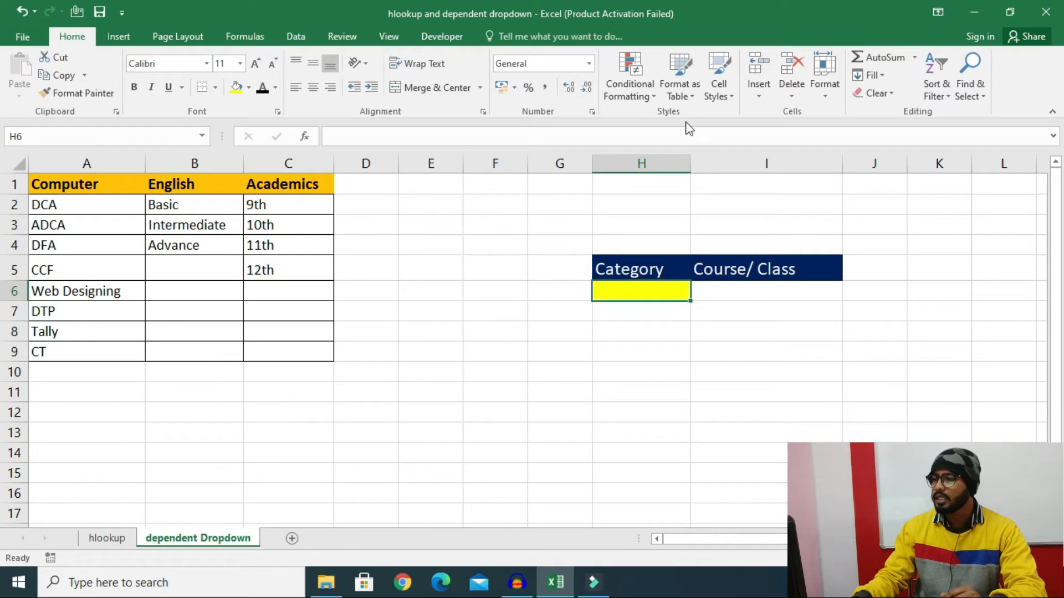
Step: Add list data validation to H6 with the source =$A$1:$C$1, and choose Computer from its dropdown
click(290, 37)
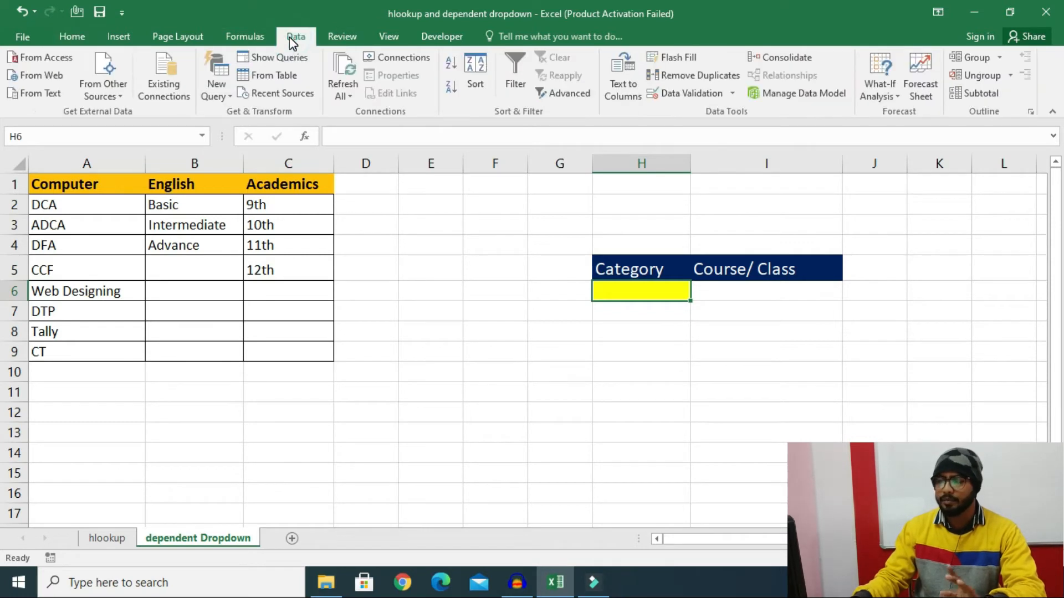
click(681, 96)
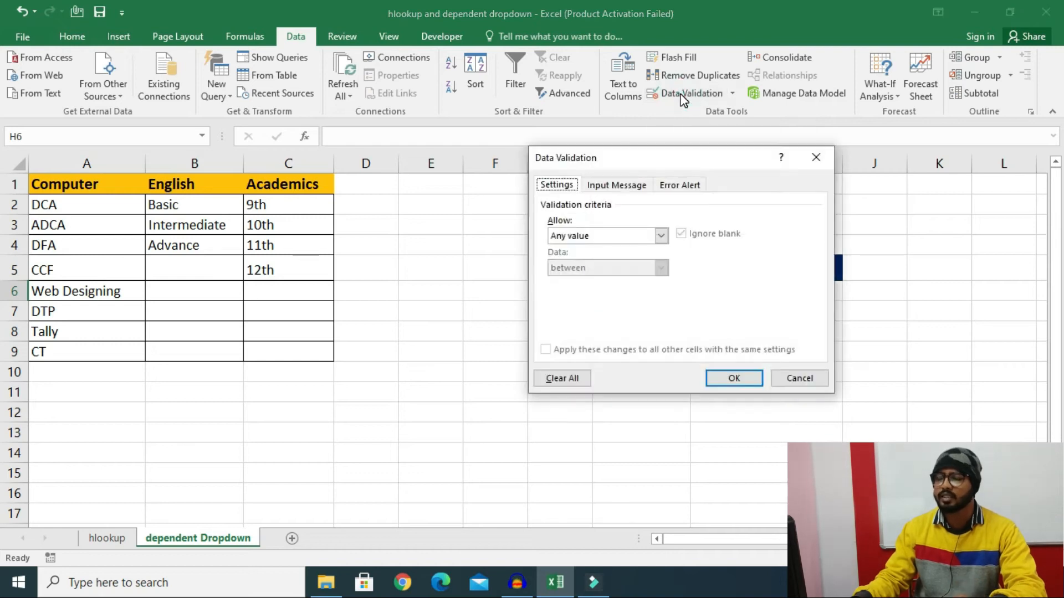
click(665, 239)
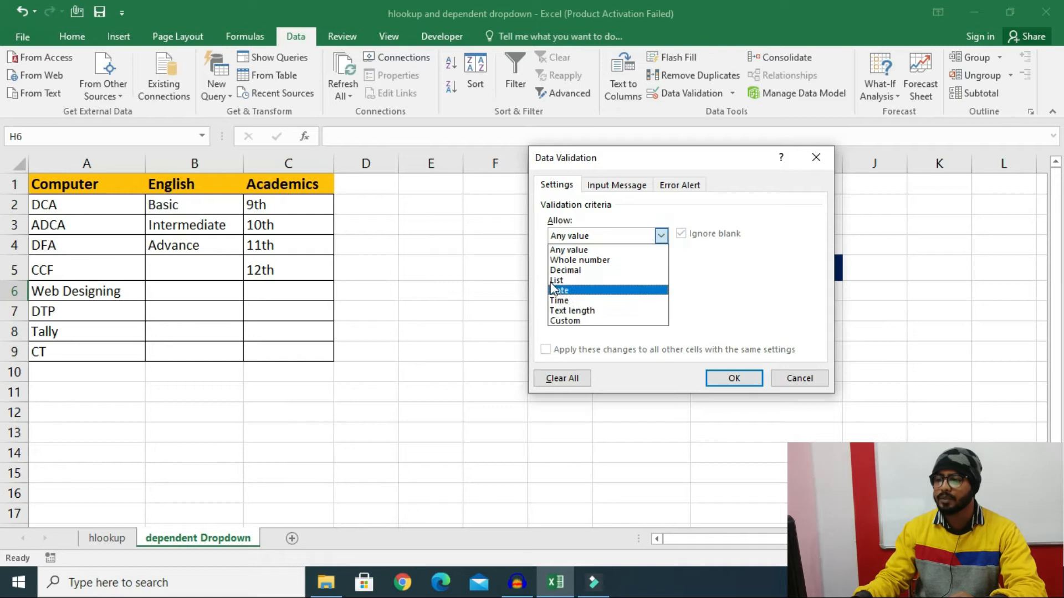
click(586, 281)
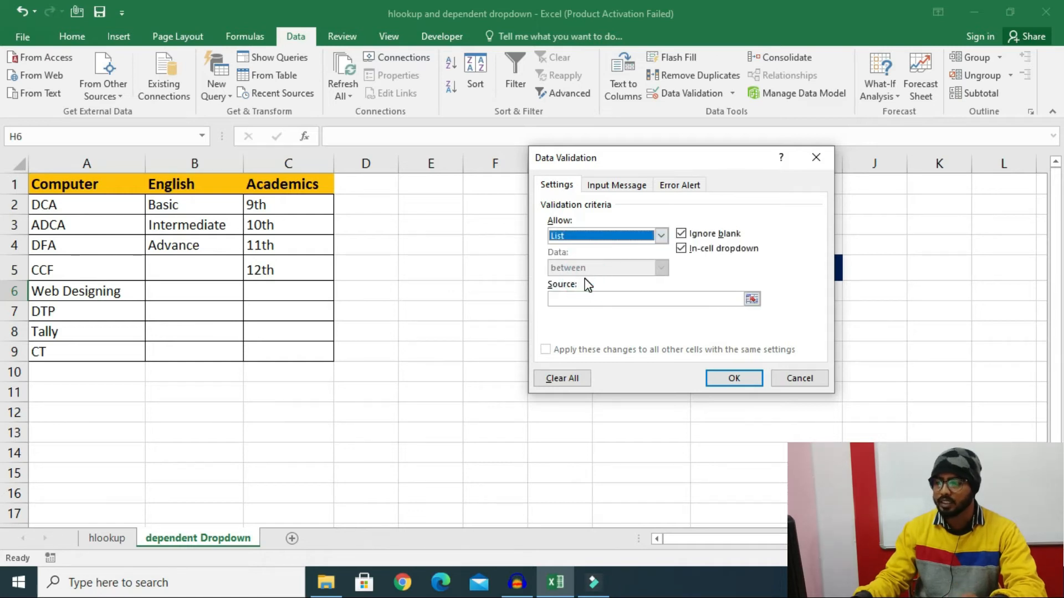
click(576, 296)
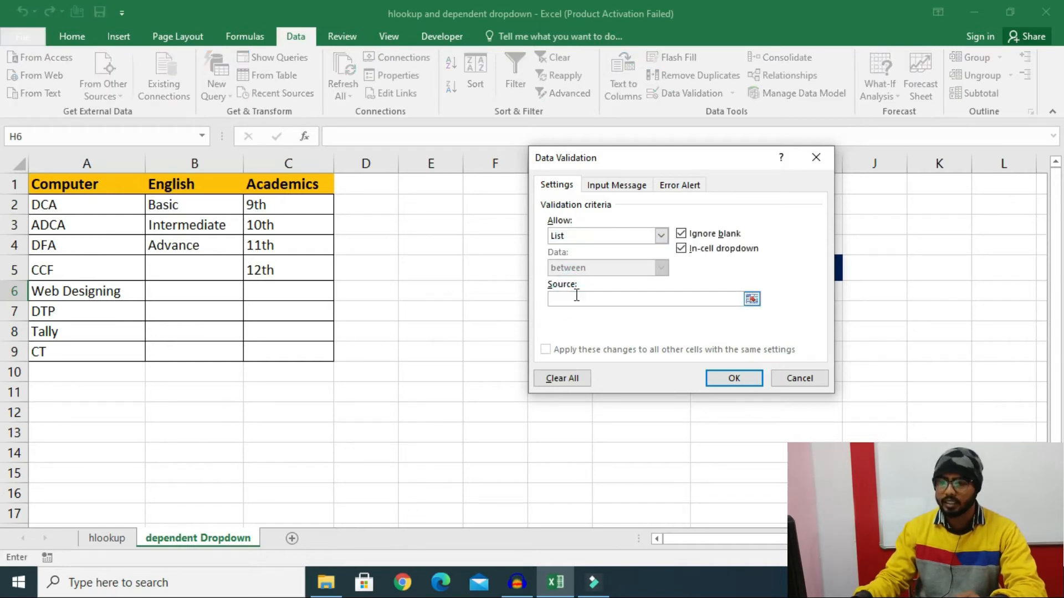
drag(44, 183, 260, 182)
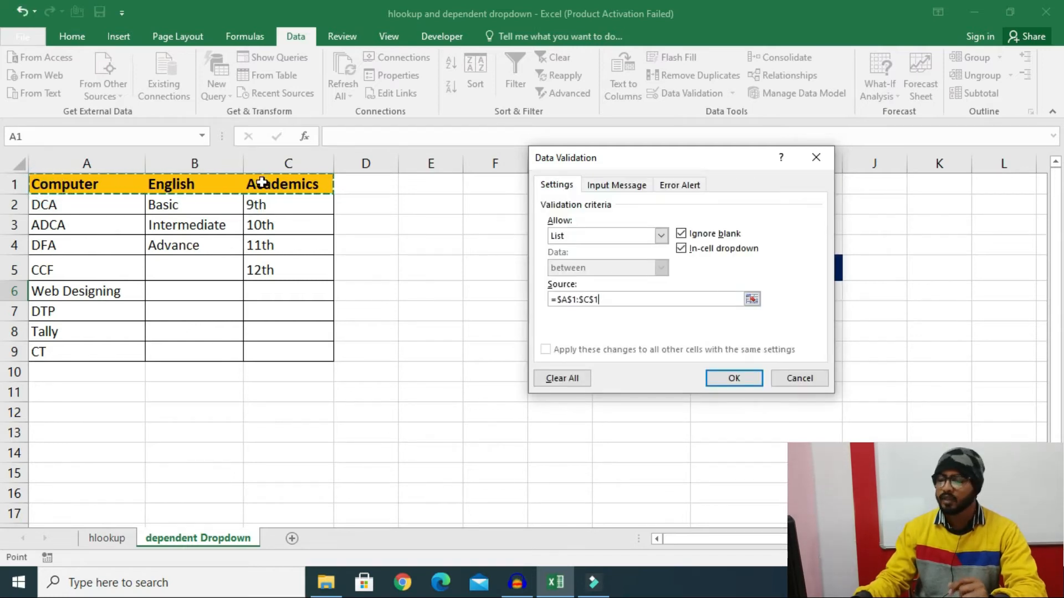
click(742, 377)
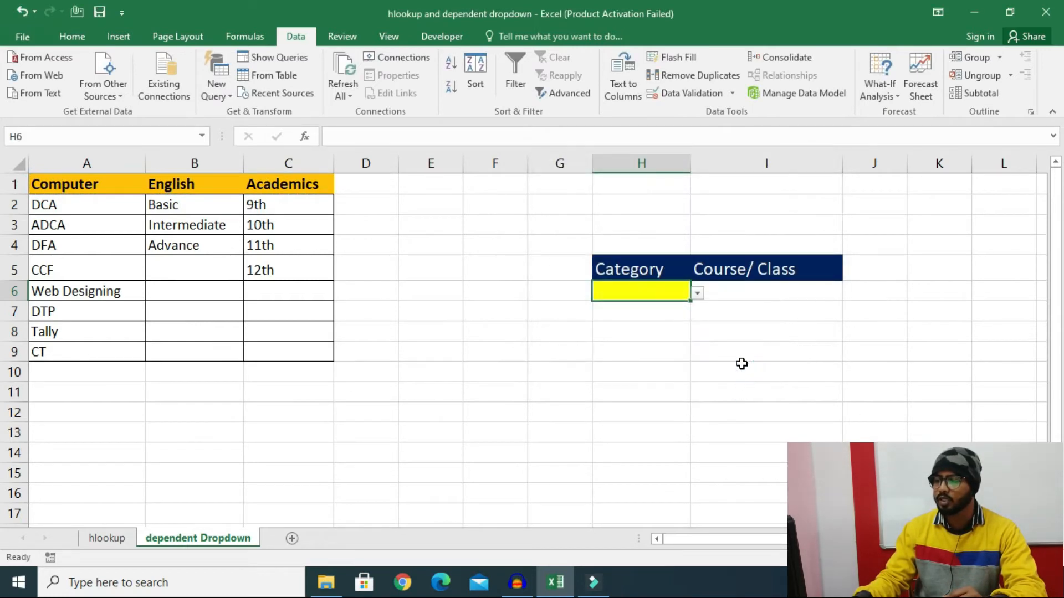
click(700, 291)
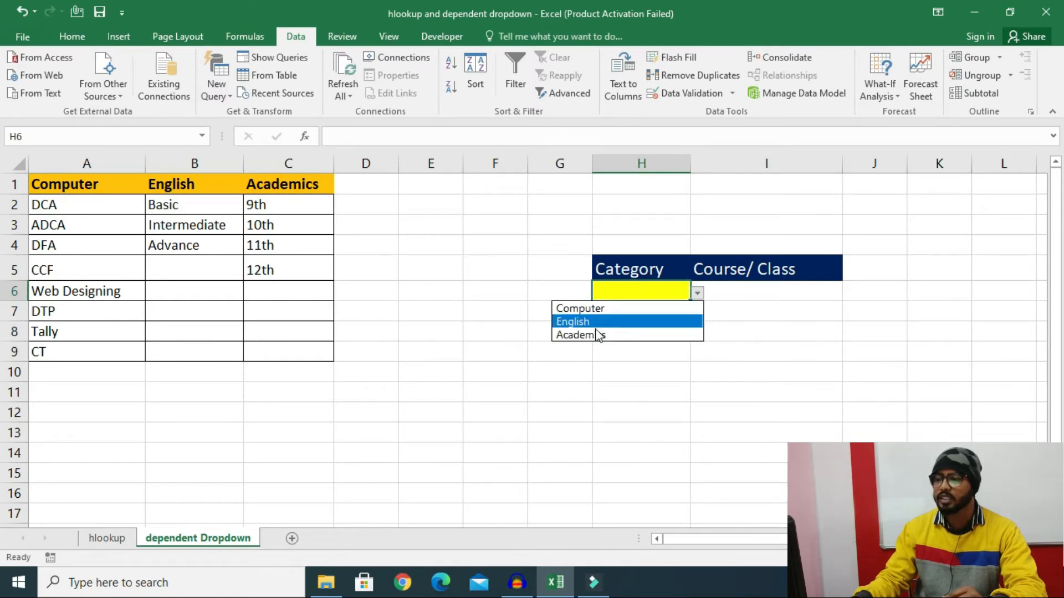
click(602, 309)
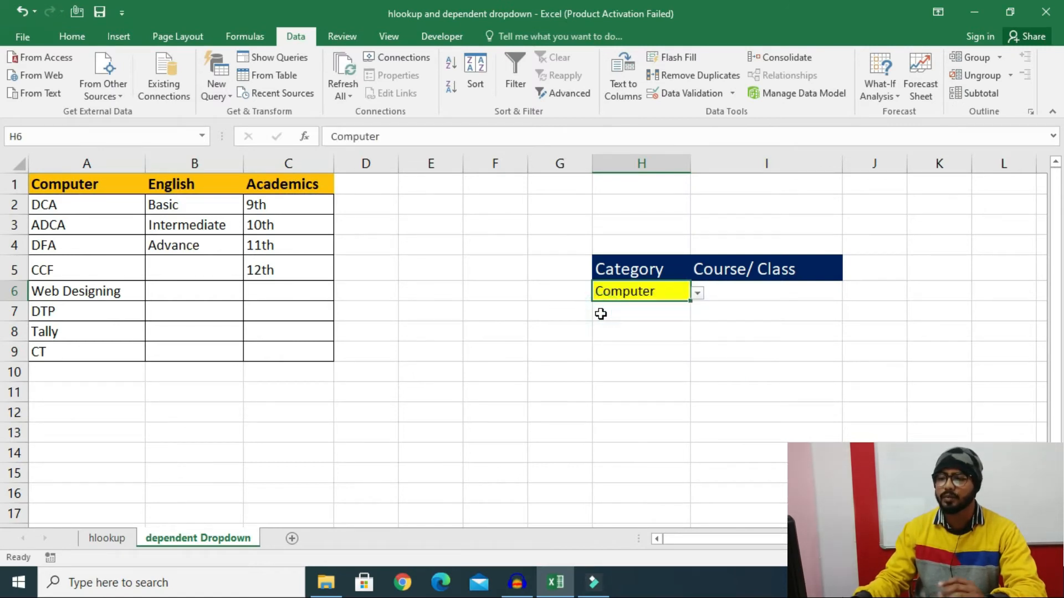
Step: Create named ranges from the table A1:C9 using only the top row, with the left column option off
click(791, 291)
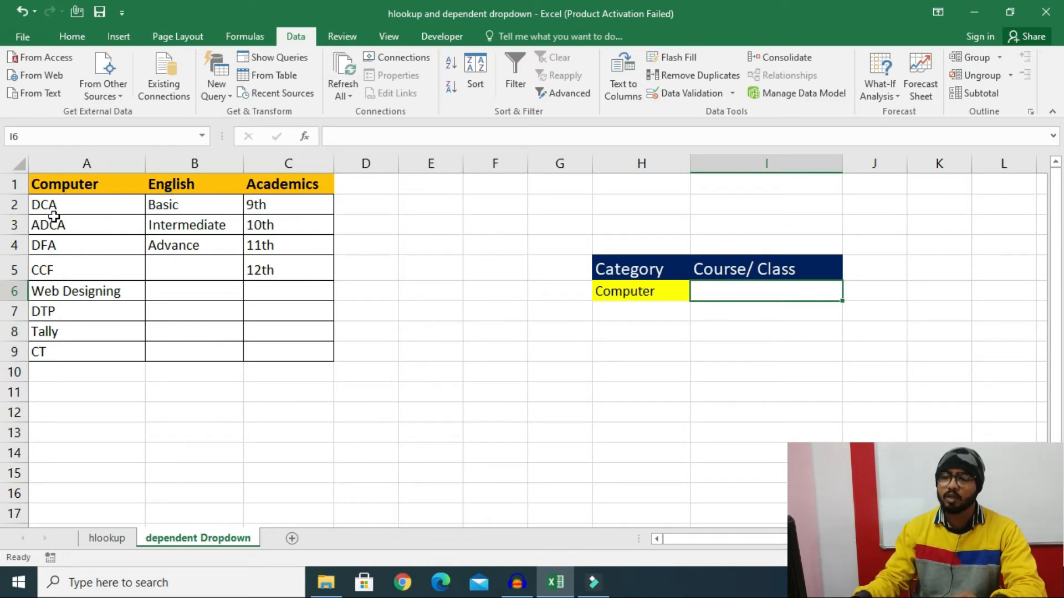
drag(57, 207, 49, 342)
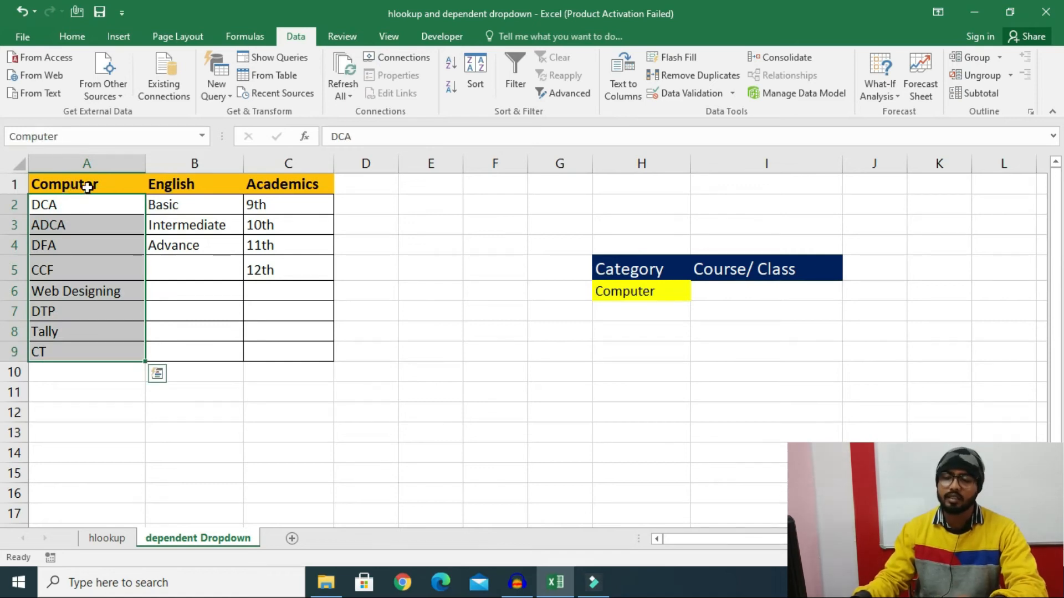
drag(87, 187, 282, 353)
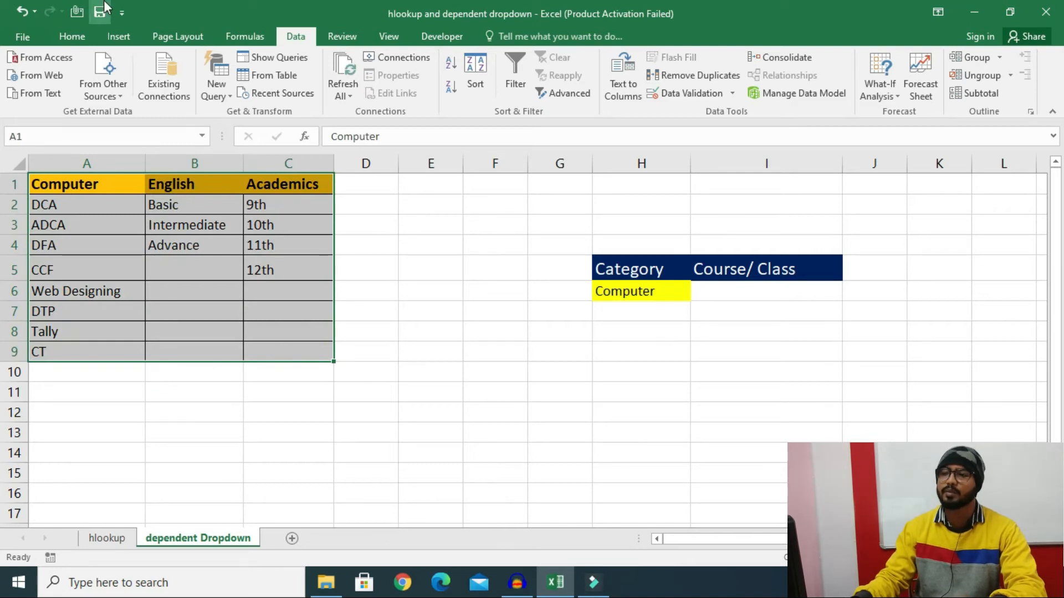
click(244, 36)
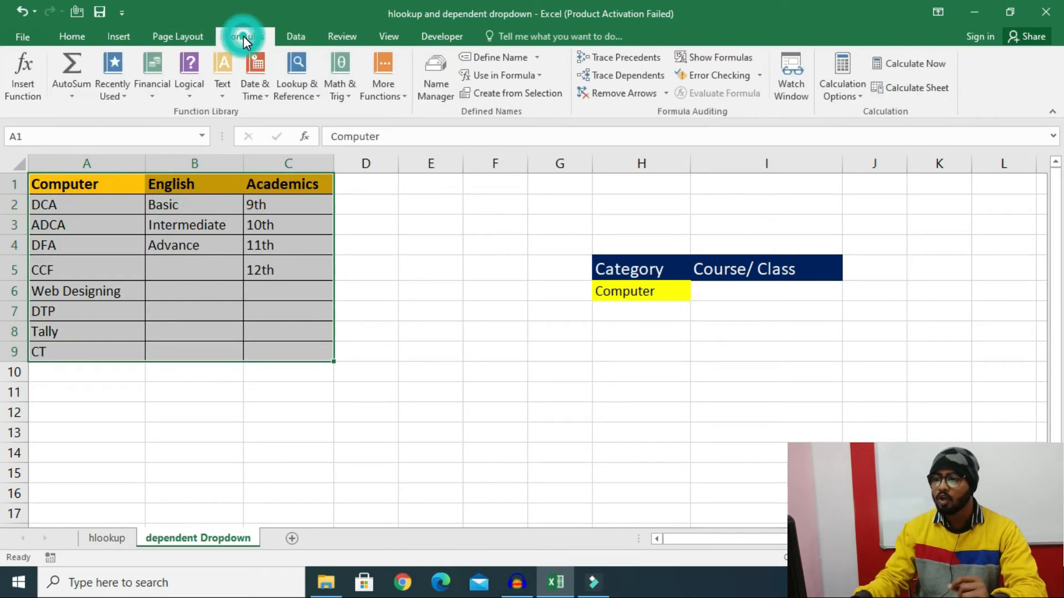
click(492, 102)
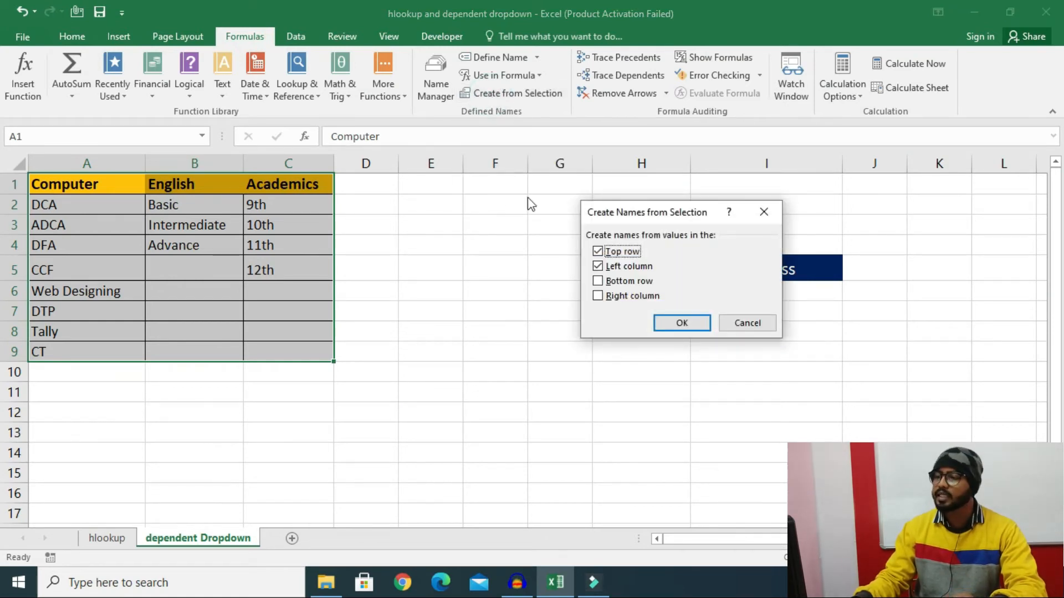
click(597, 268)
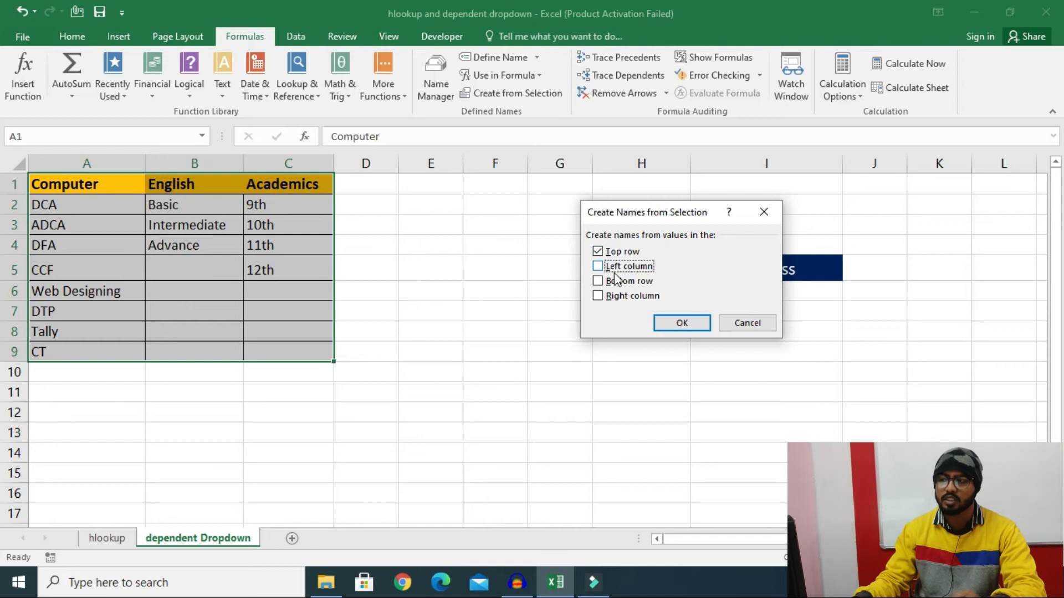
click(673, 322)
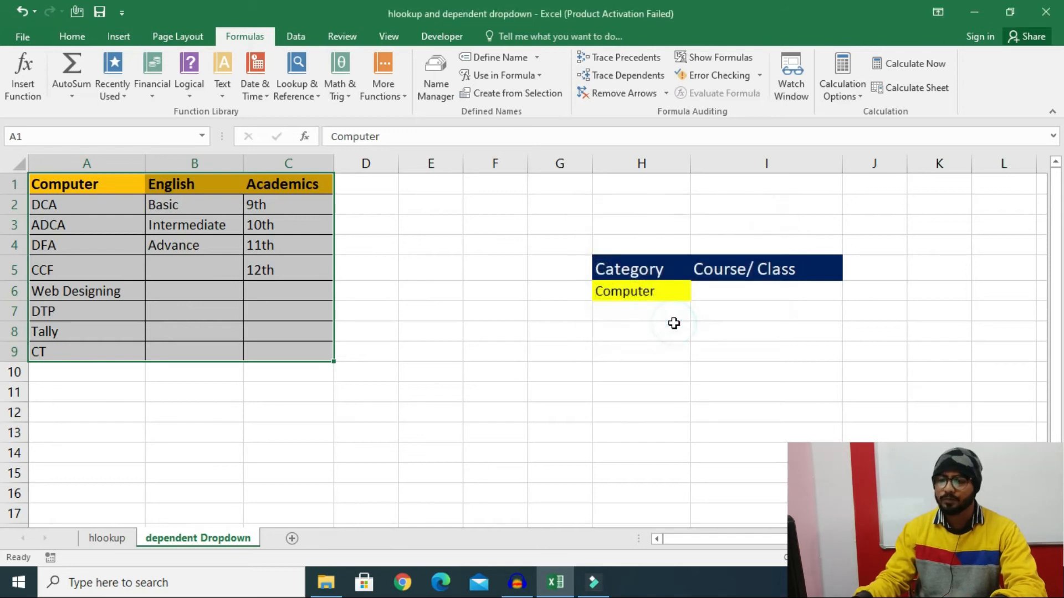
Step: Select the Computer courses in A2:A9 to check the name assigned to that range
click(123, 228)
drag(100, 205, 78, 350)
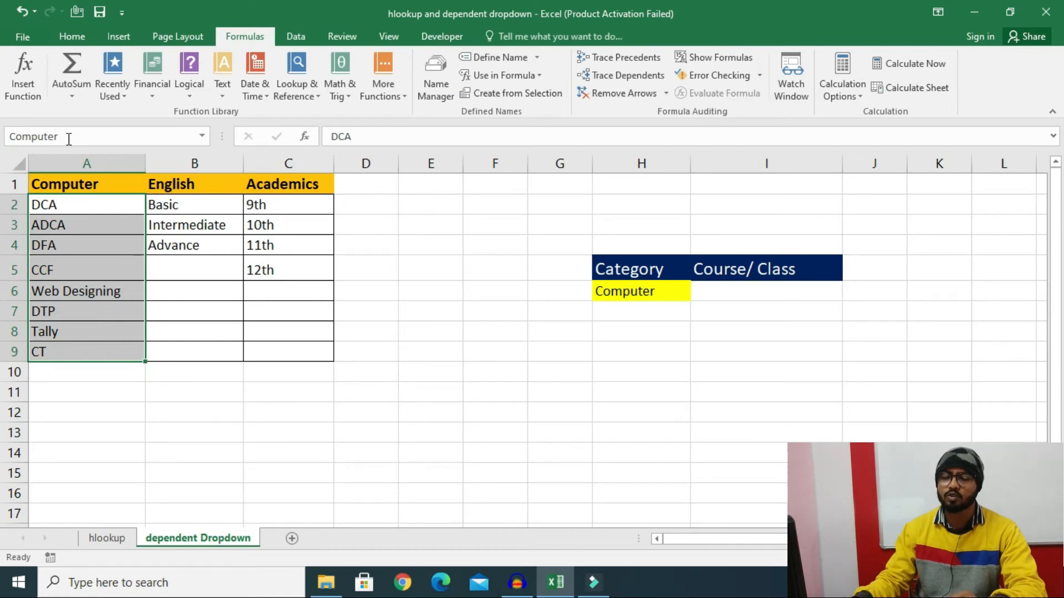
Step: Reselect the courses A2:A9 to compare the range's name with the header in A1
click(76, 205)
drag(64, 205, 64, 351)
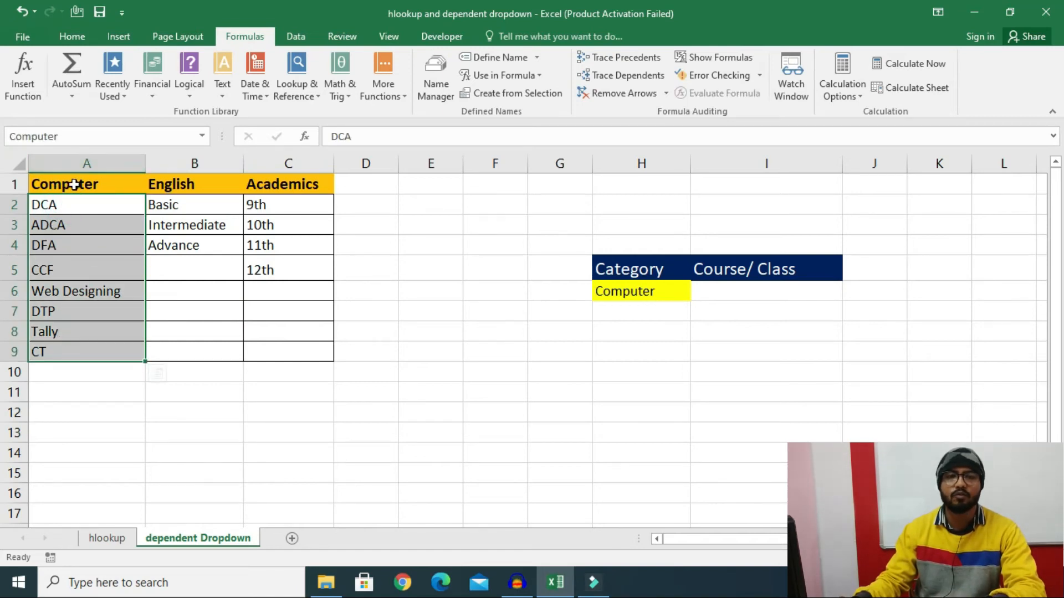
Step: Start data validation on the Course/ Class cell I6 and allow only List values
click(747, 294)
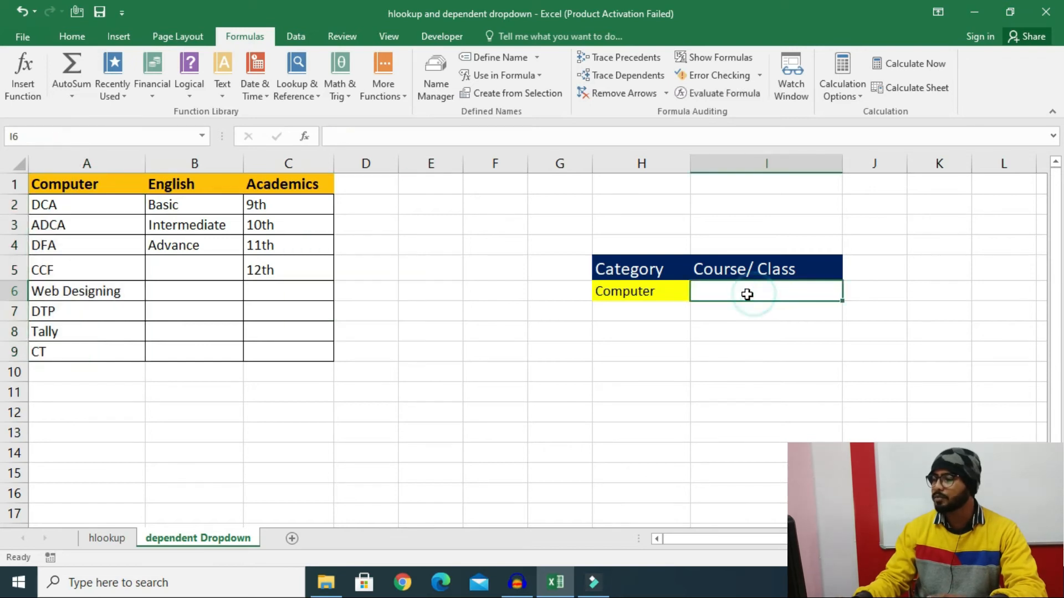
click(298, 35)
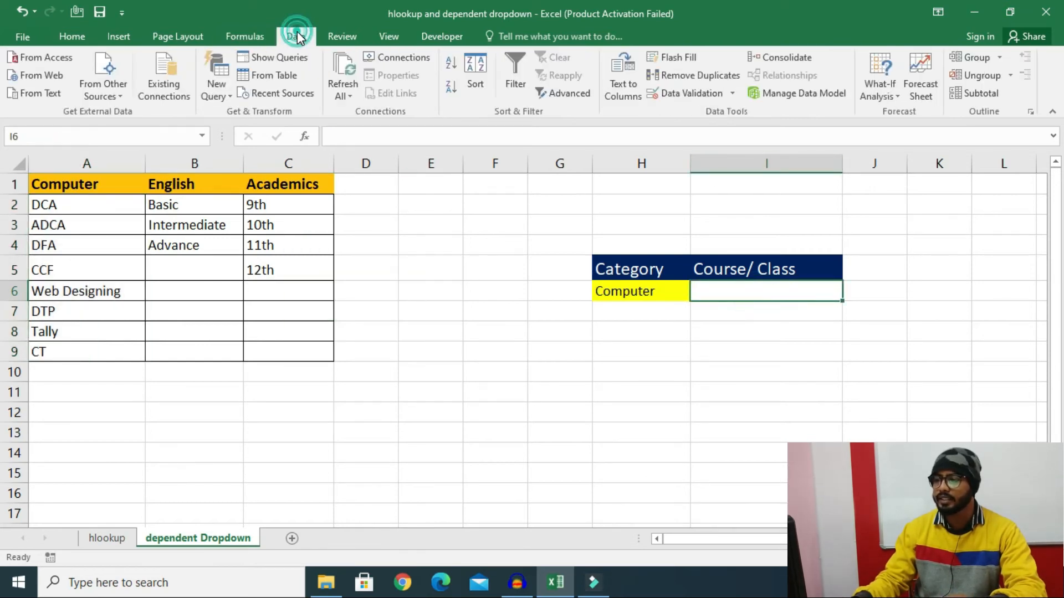
double_click(758, 289)
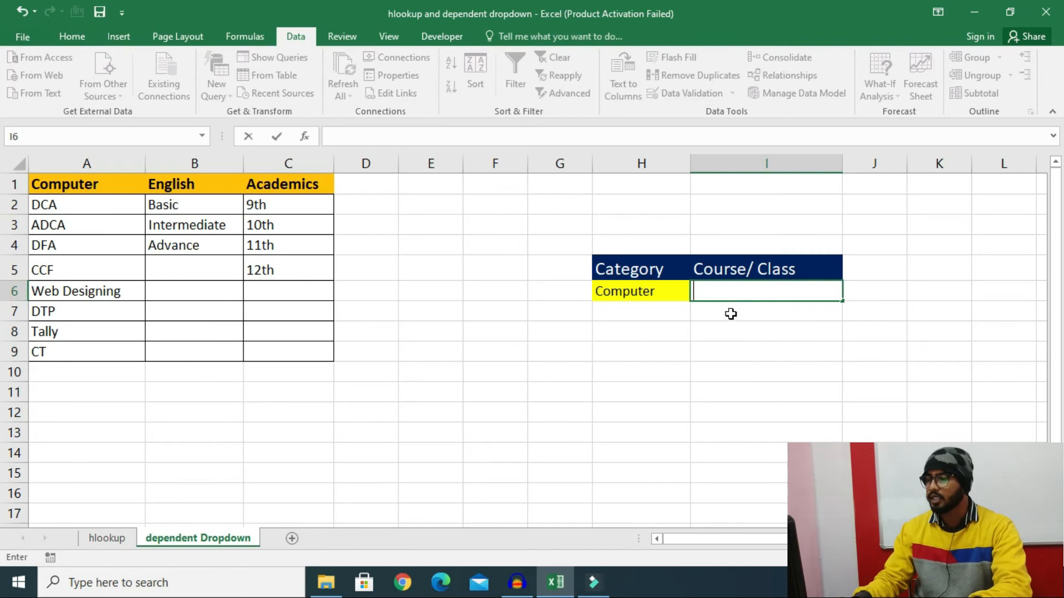
click(730, 323)
click(740, 295)
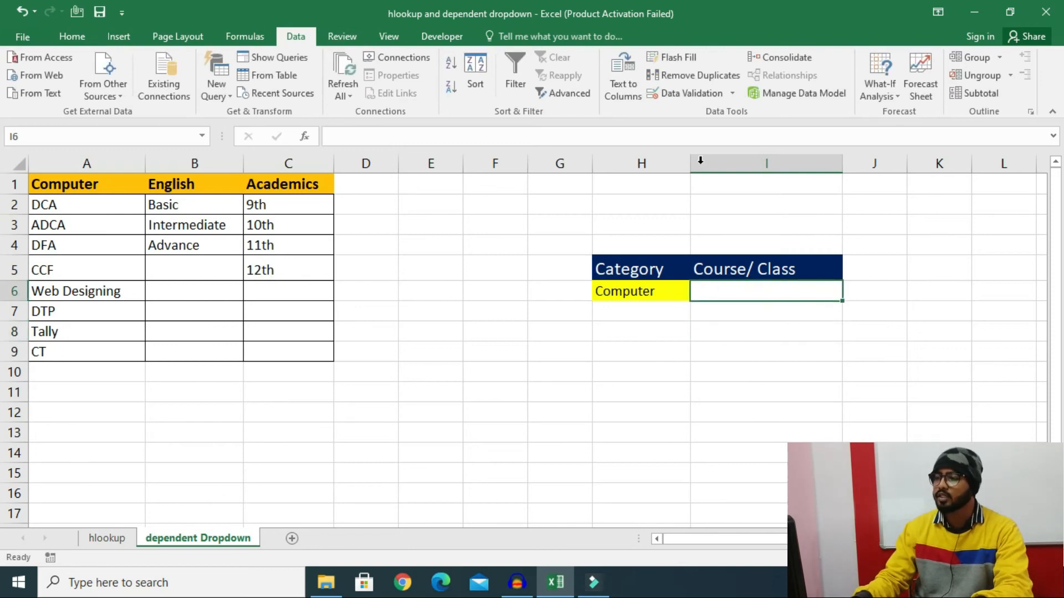
click(686, 94)
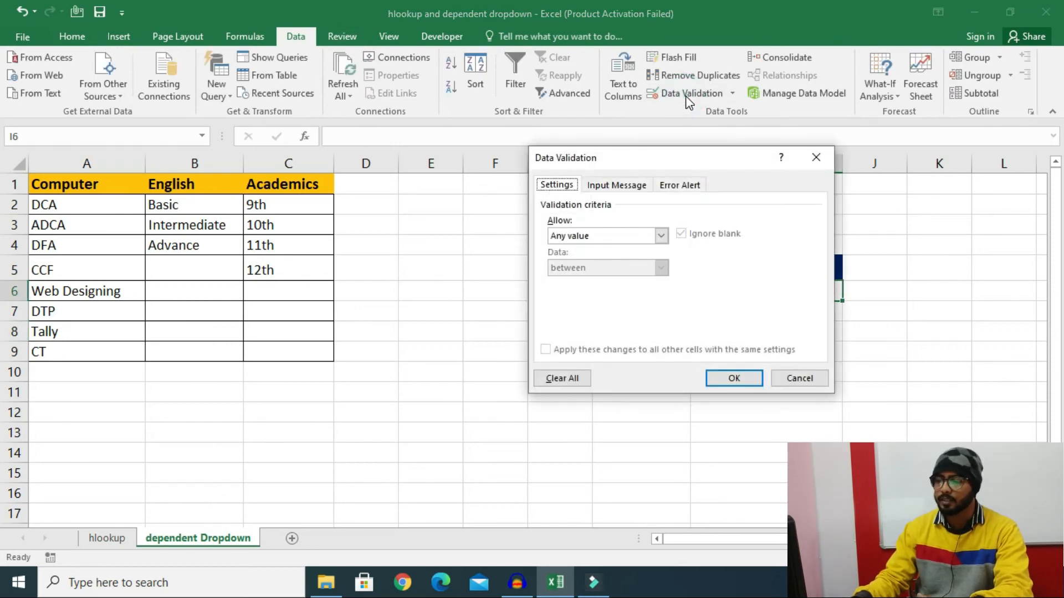
click(661, 236)
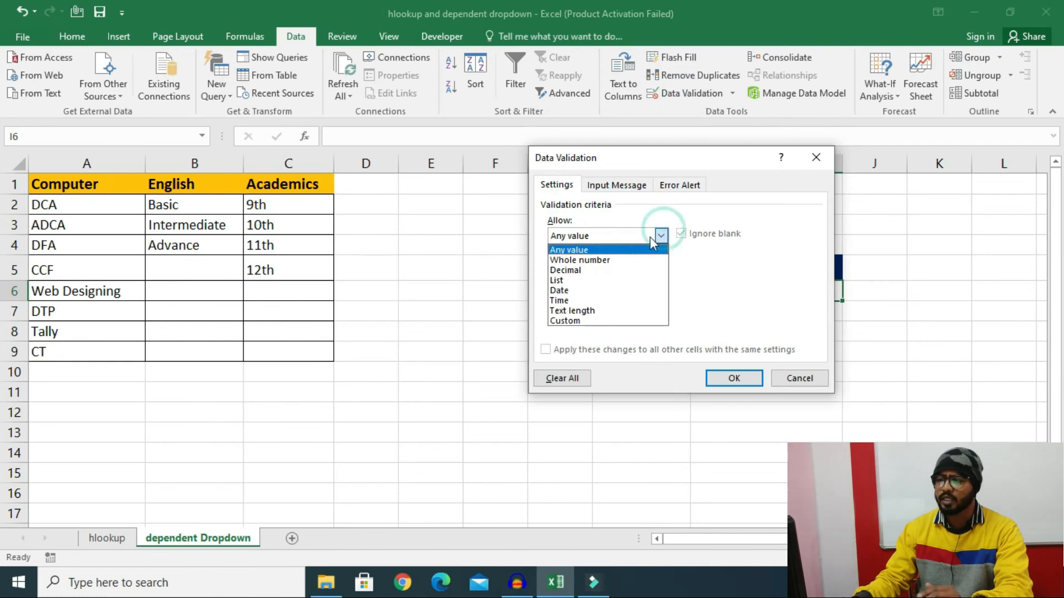
click(606, 285)
Step: Set the list source for I6 to =indirect($H$6) and apply the validation
click(598, 298)
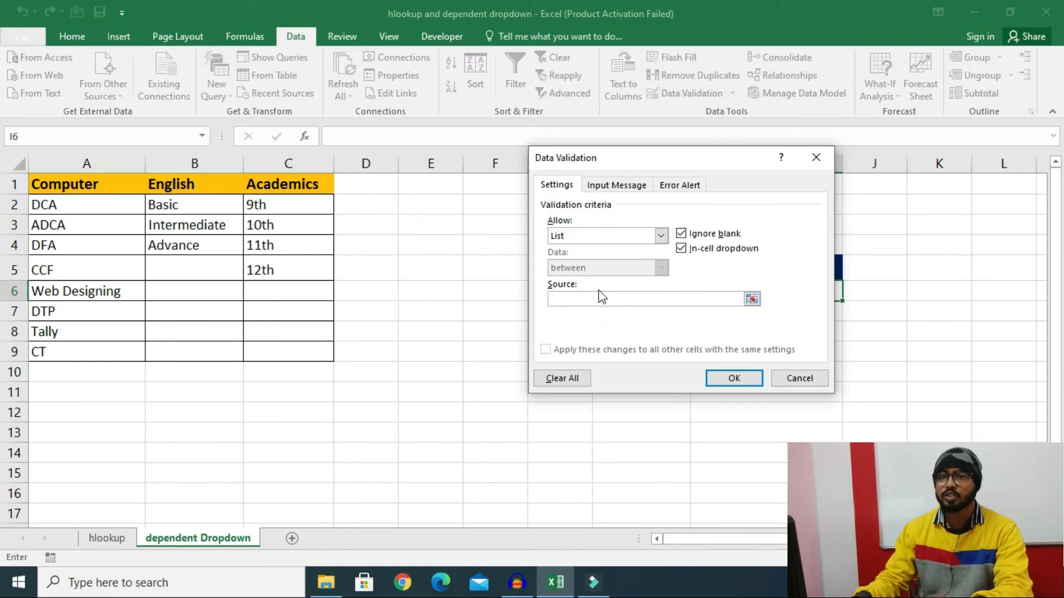
drag(651, 158, 364, 289)
click(281, 428)
text(=indirect()
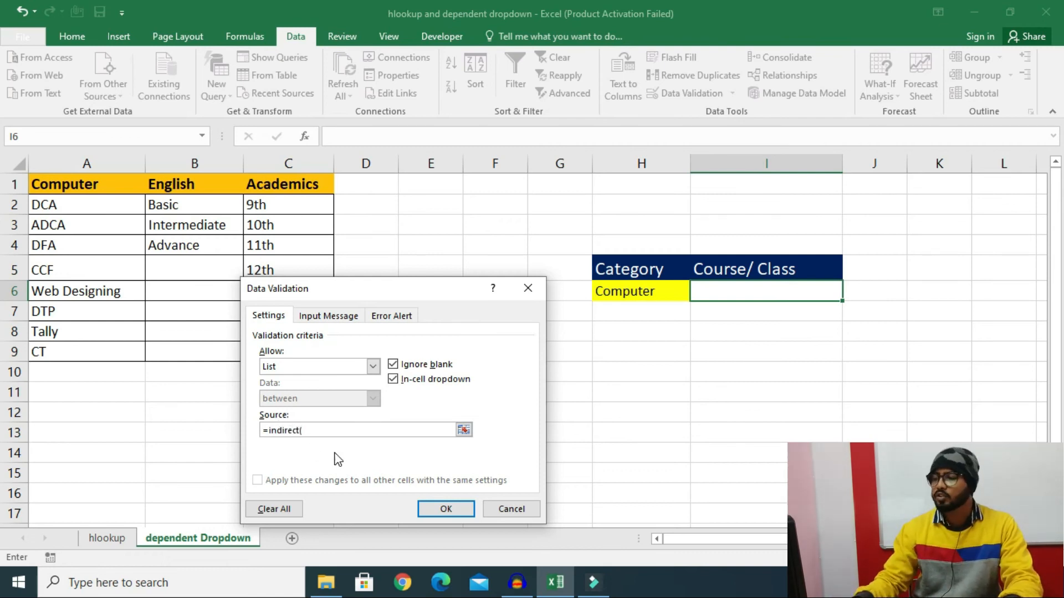
click(623, 291)
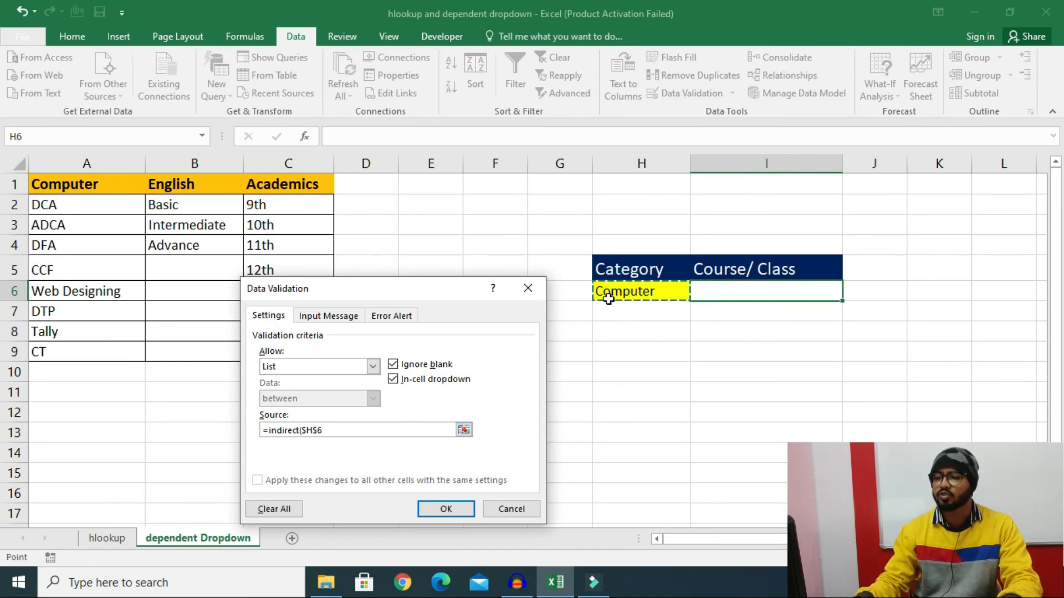
text())
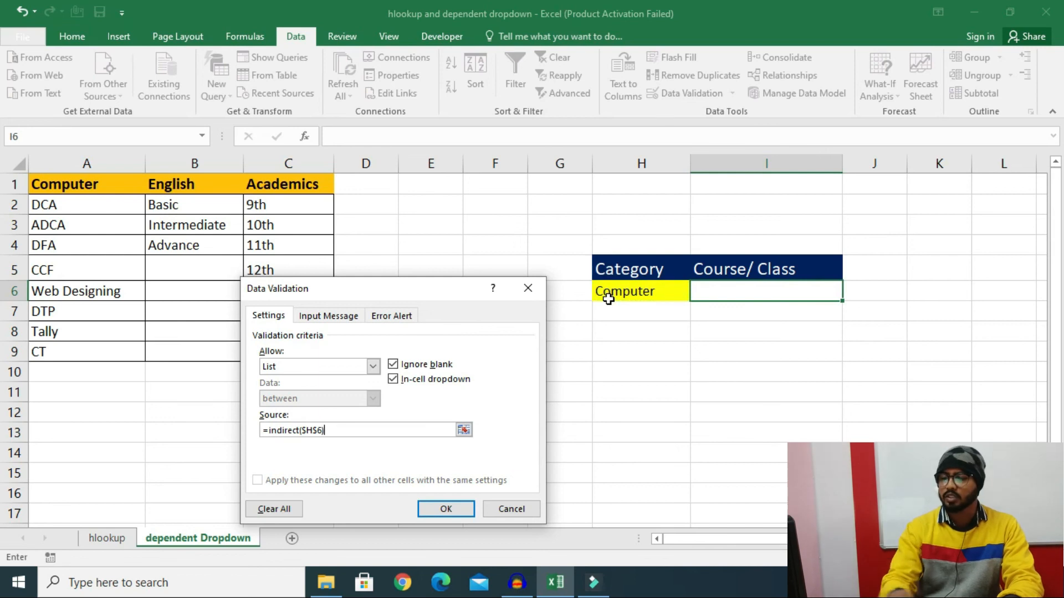
click(438, 509)
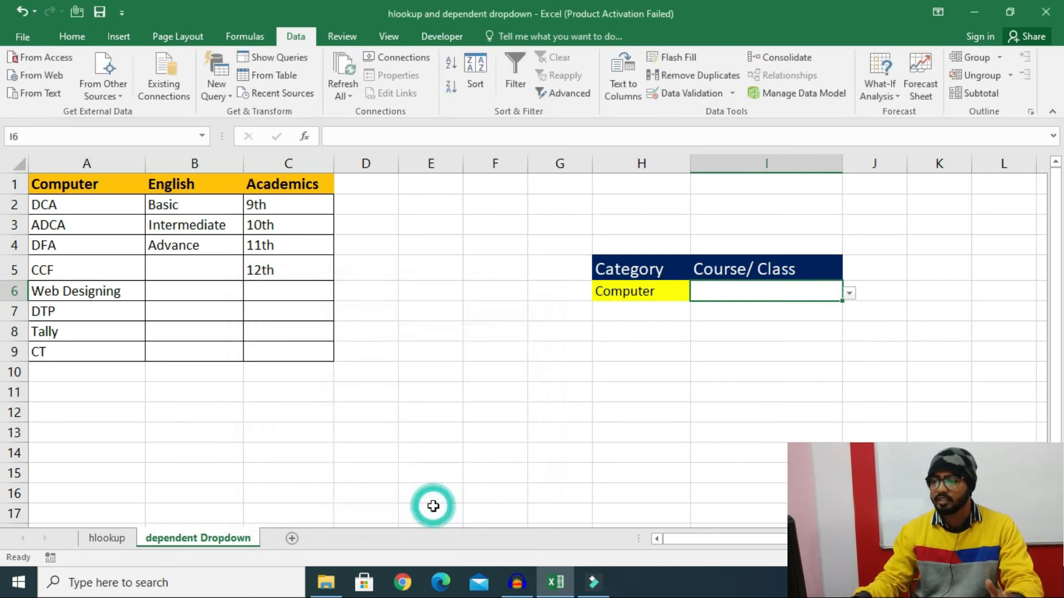
Step: Test the dependent course list in I6 for Computer, and again with the category in H6 set to English
click(849, 293)
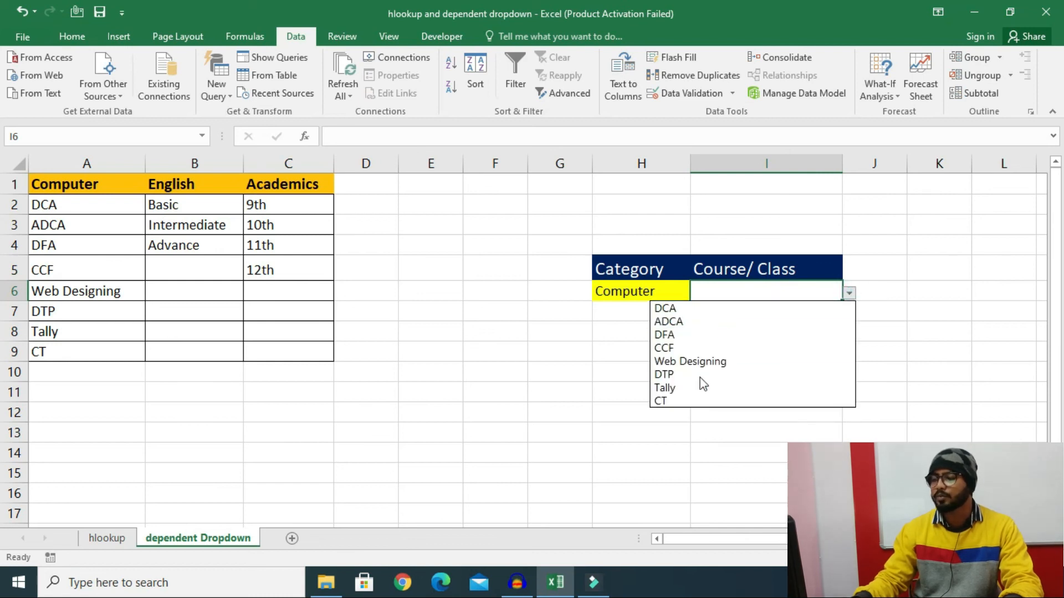
click(644, 296)
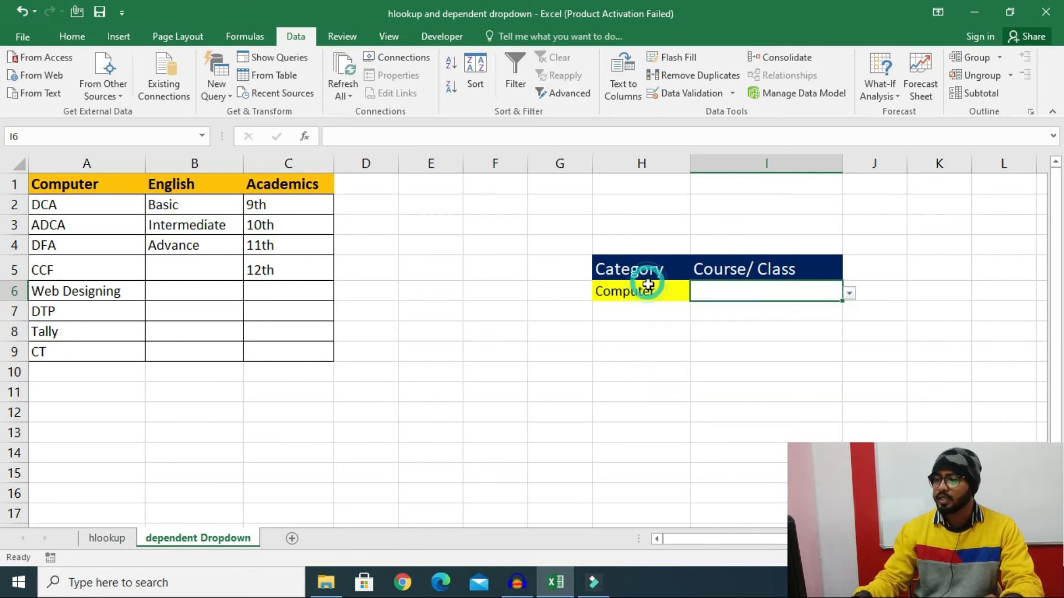
click(646, 289)
click(697, 294)
click(610, 321)
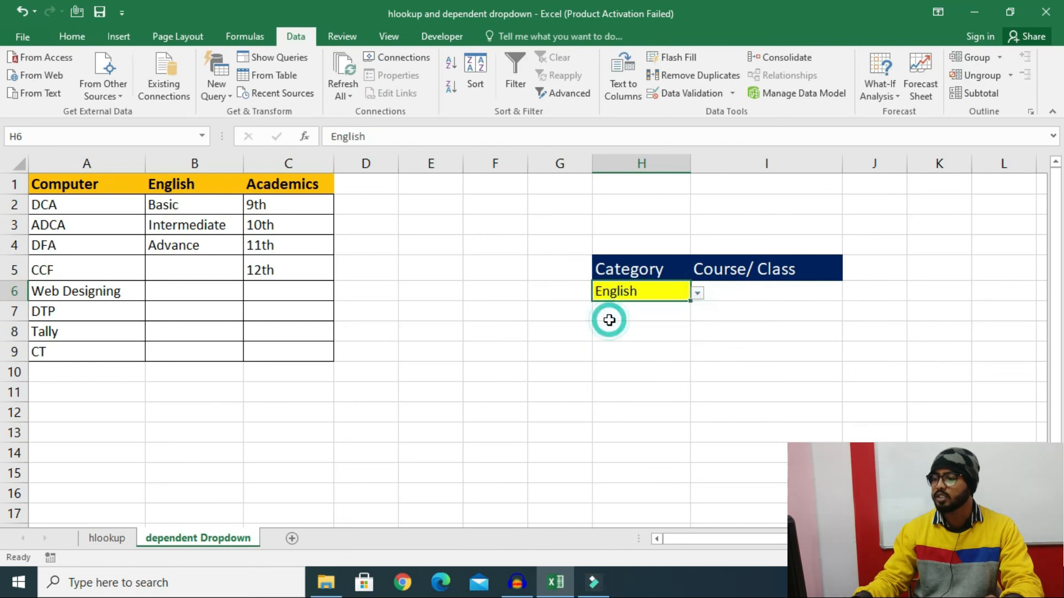
click(753, 293)
click(849, 294)
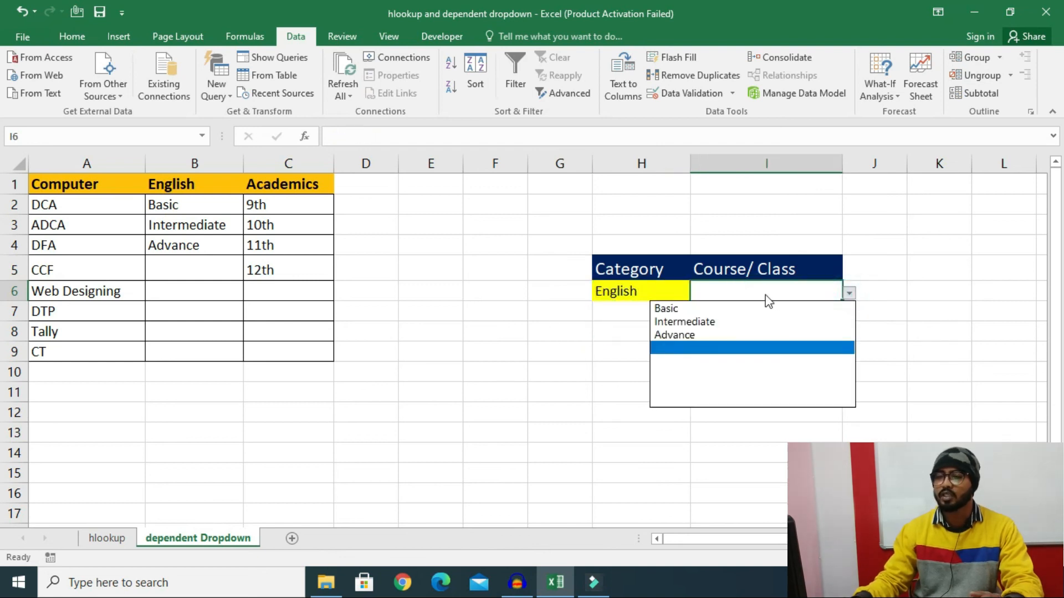